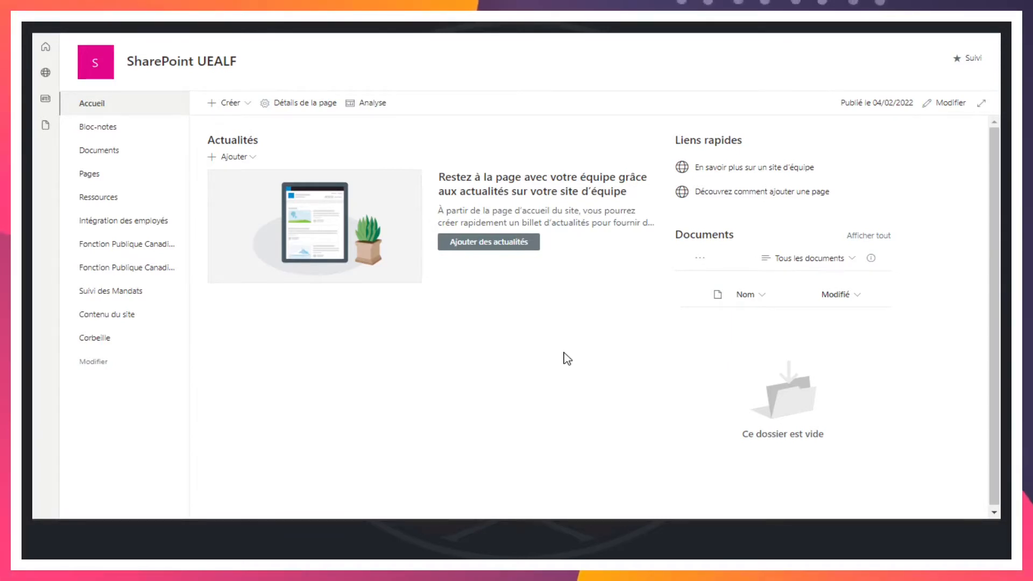
Start a new item in the Fonction Publique Canadienne 2022 list with Année 2022 and APCOD set to APC.
left_click(112, 269)
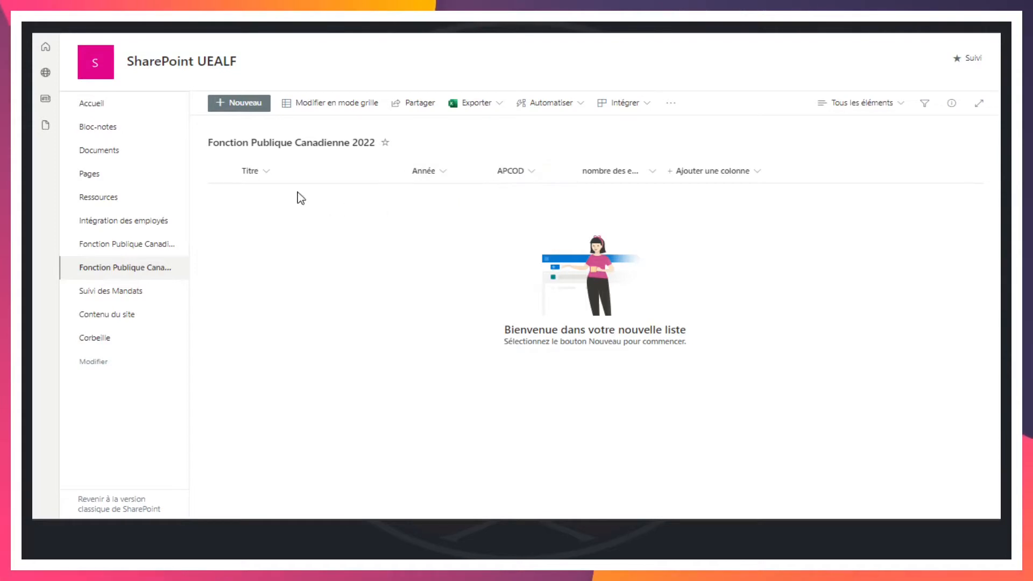
left_click(243, 103)
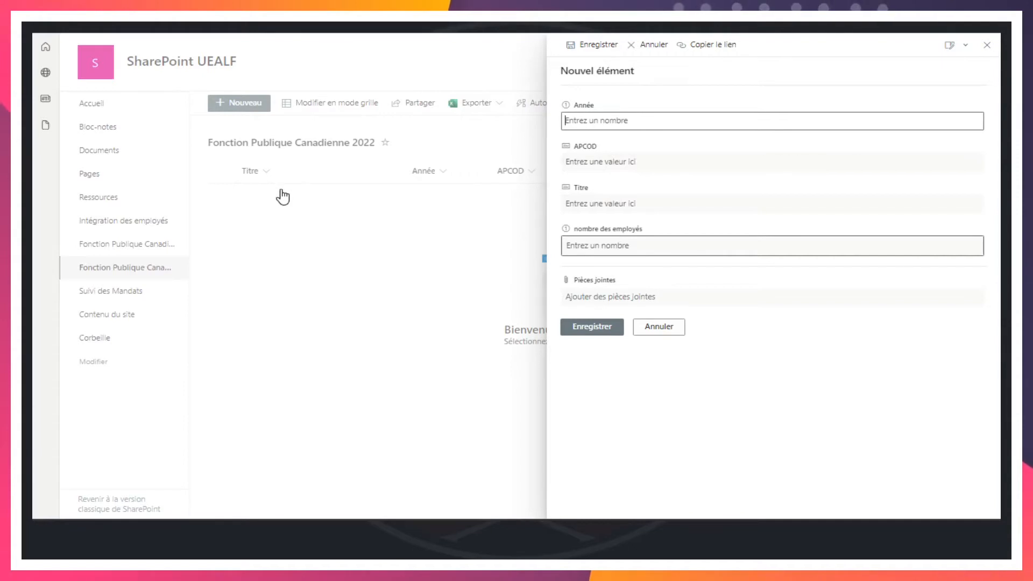
left_click(588, 117)
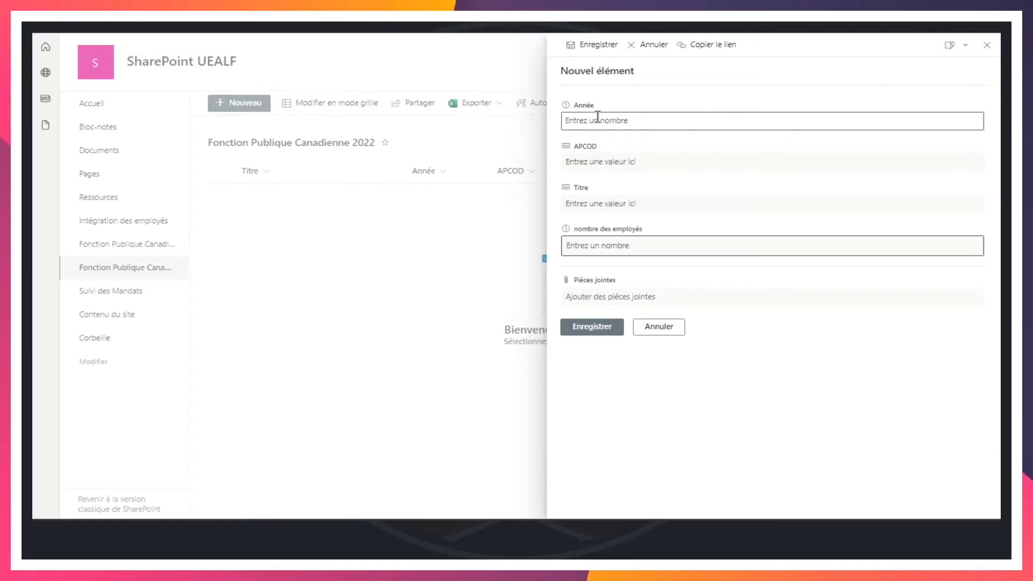
type("022")
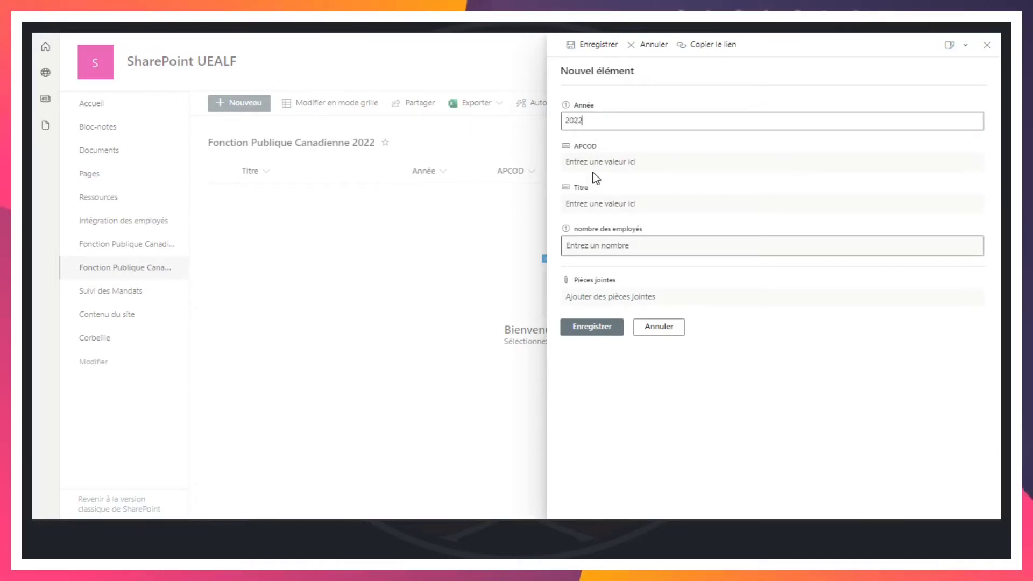
left_click(601, 160)
type("APC")
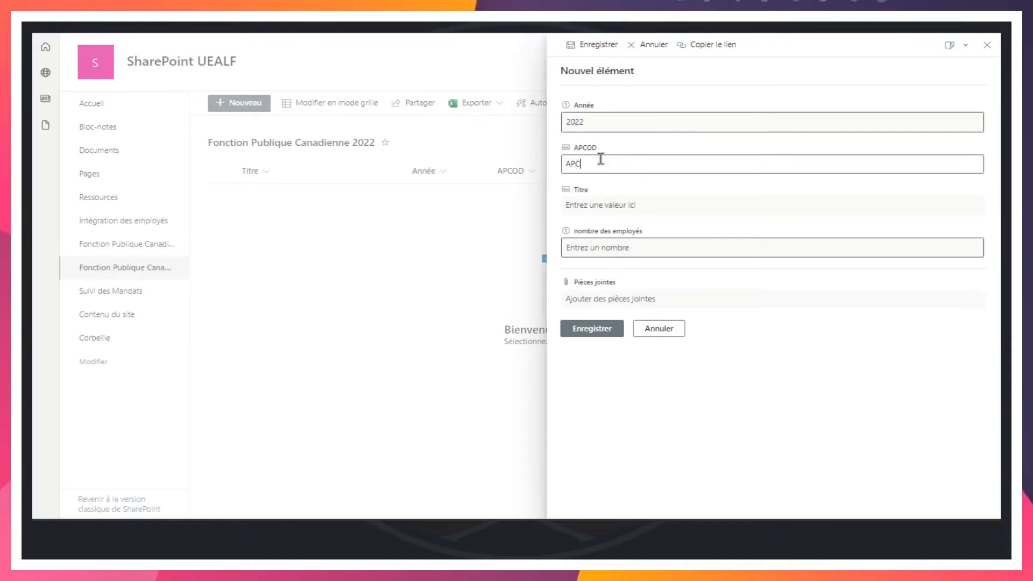
left_click(592, 210)
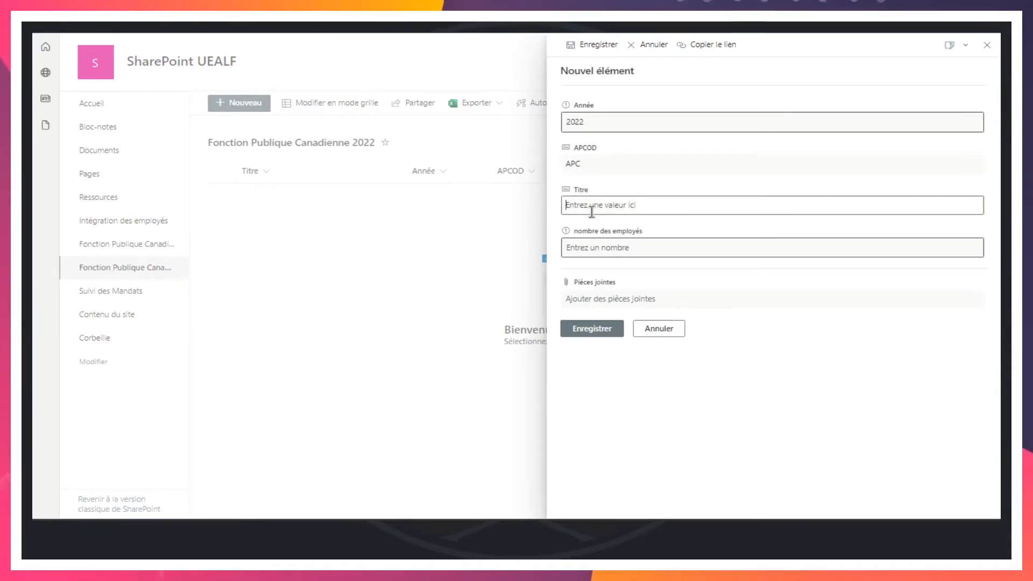
type("SCKA ")
type("Wakata")
key("ctrl+a")
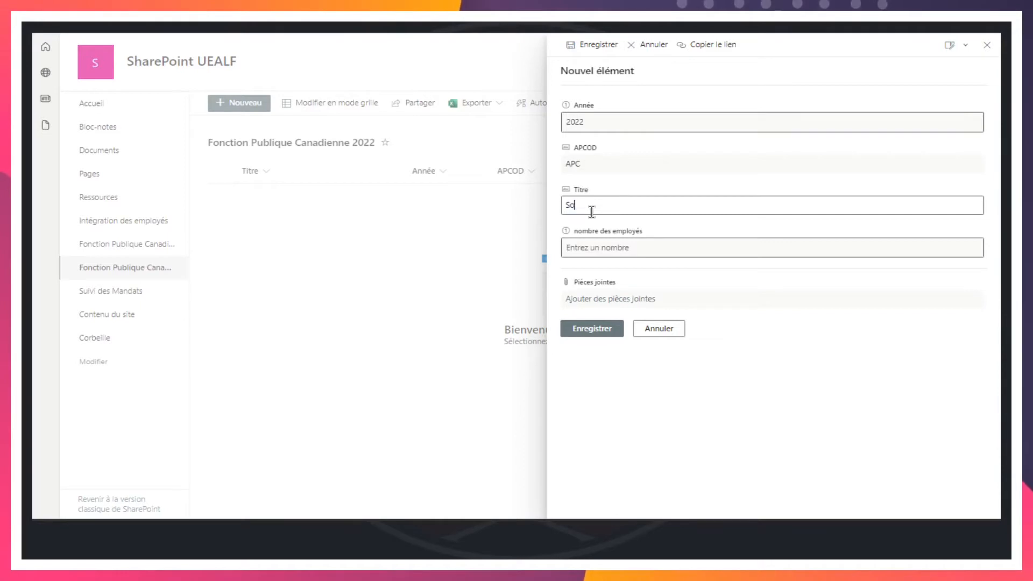
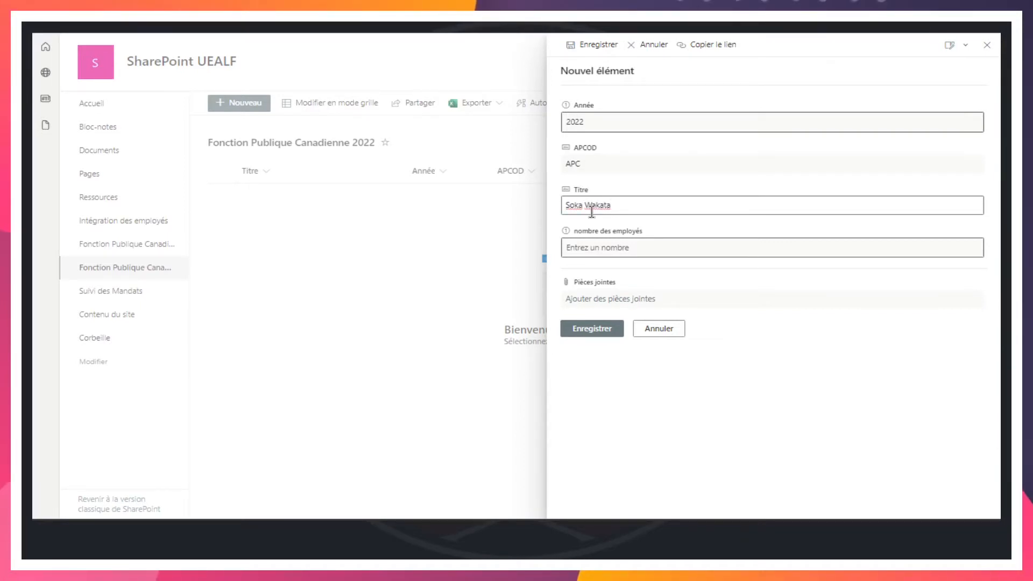
key("Tab")
type("15000")
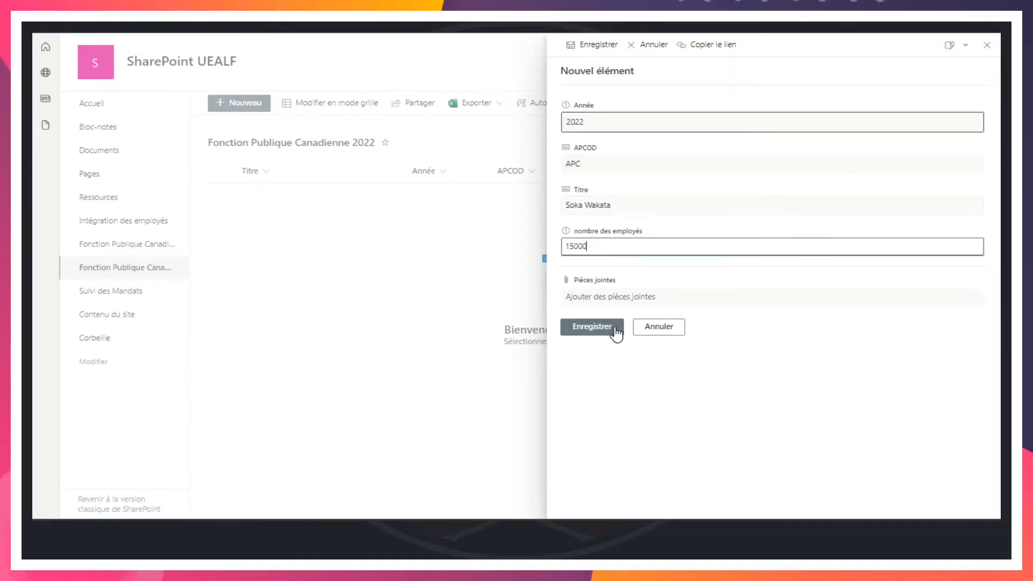
left_click(591, 326)
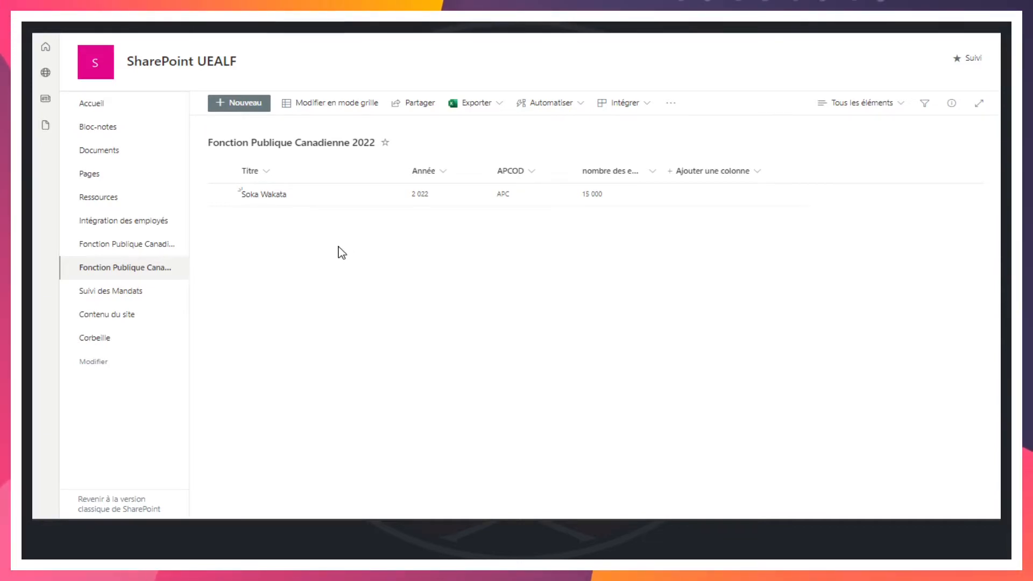
Switch to the FPC.xlsx workbook in Excel, examine its rows of ministries and agencies by year, and return to the SharePoint list.
key("alt+Tab")
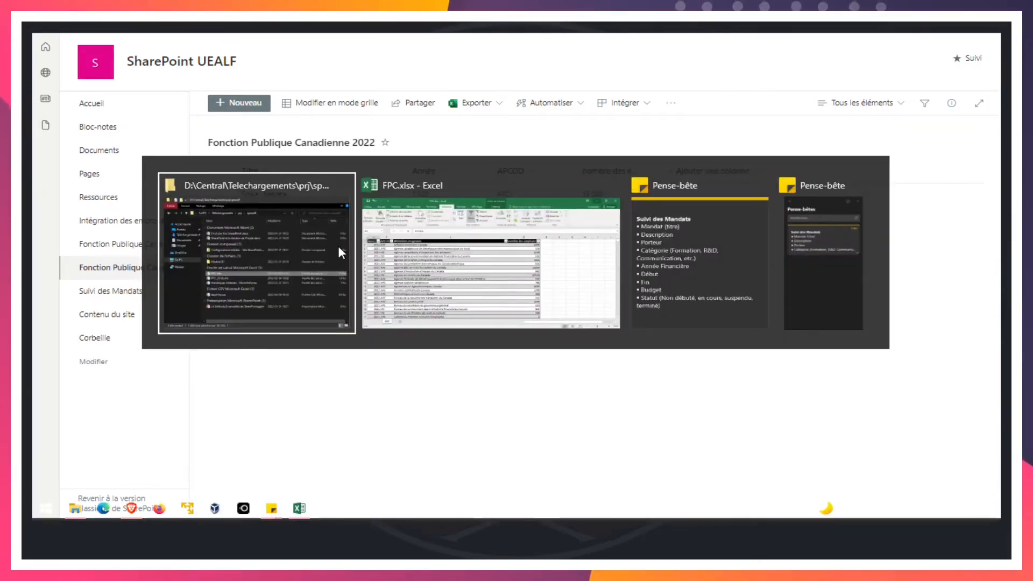
key("alt+Tab")
key("alt+Tab")
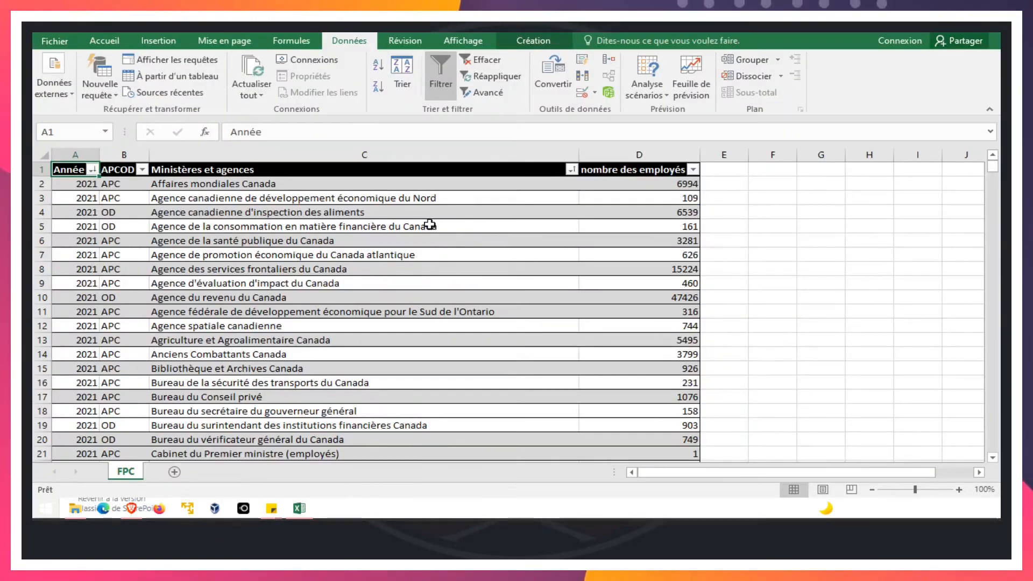
scroll(430, 224, "down", 18)
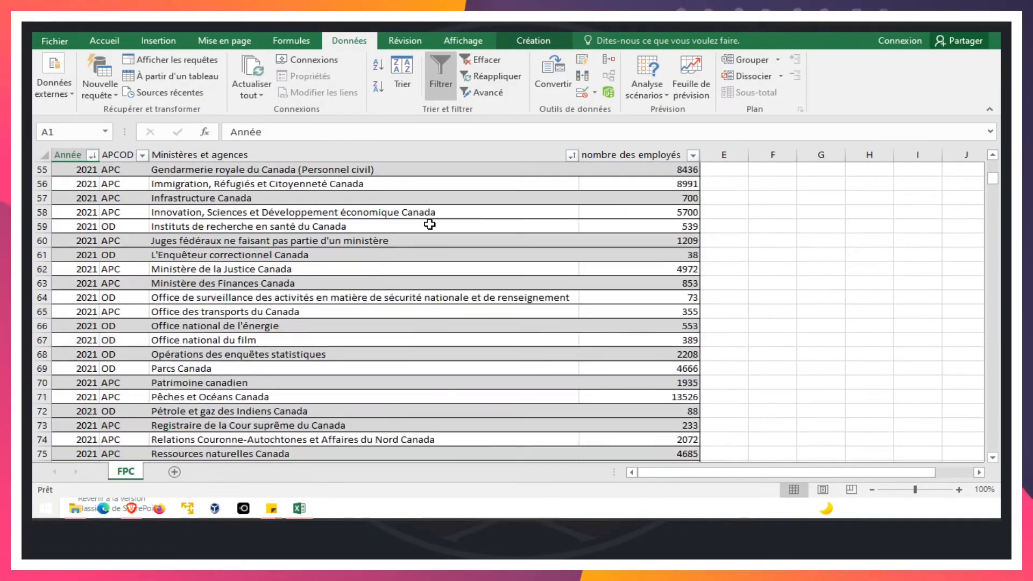
scroll(430, 224, "down", 20)
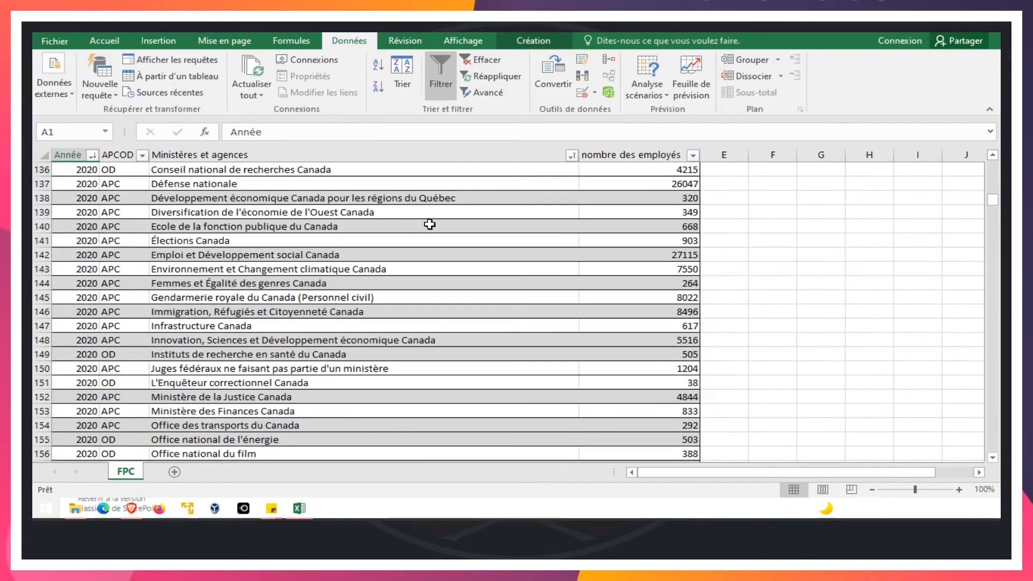
scroll(430, 224, "down", 8)
scroll(867, 198, "up", 6)
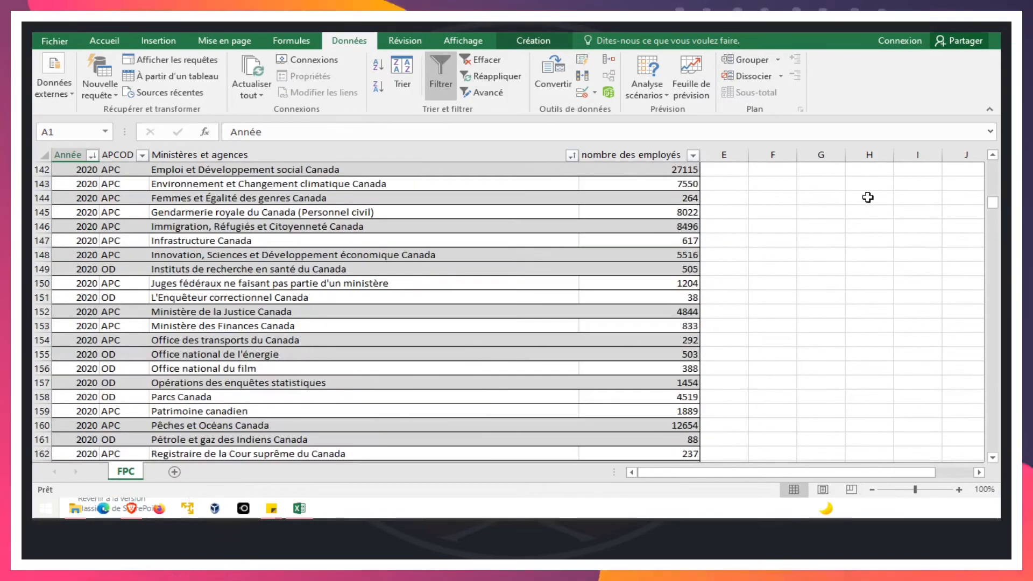
left_click_drag(993, 204, 992, 161)
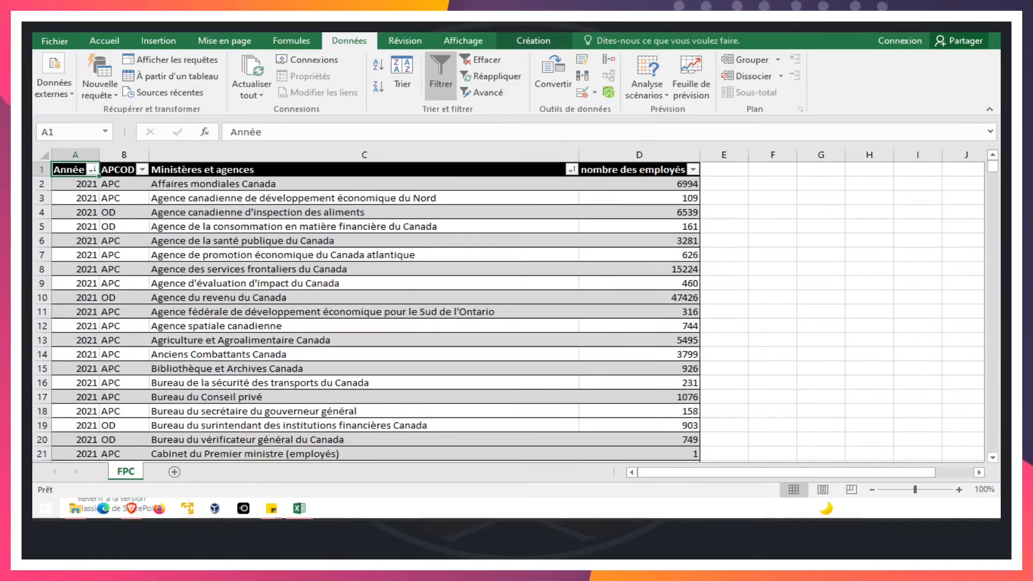
left_click(918, 24)
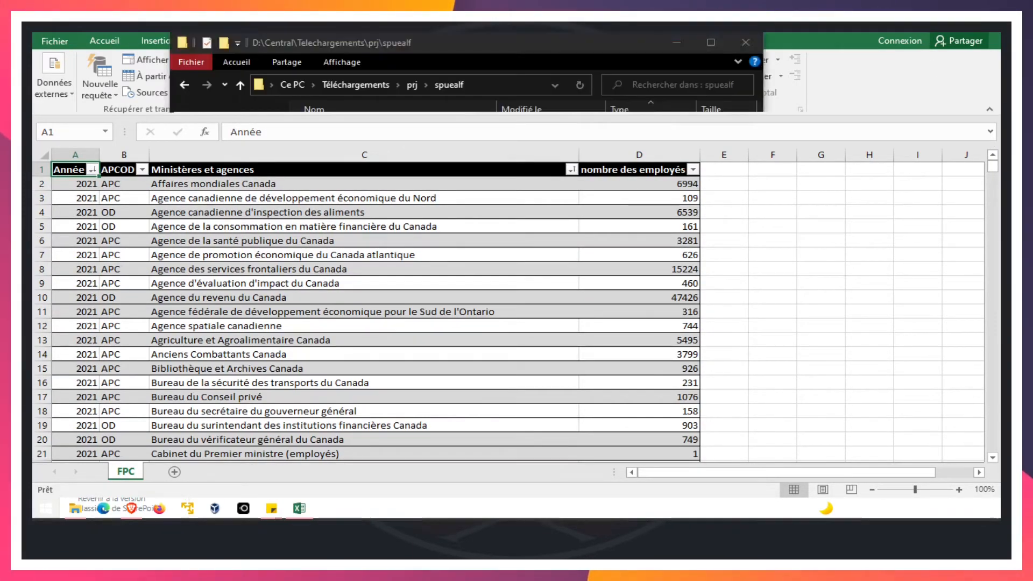
left_click(889, 304)
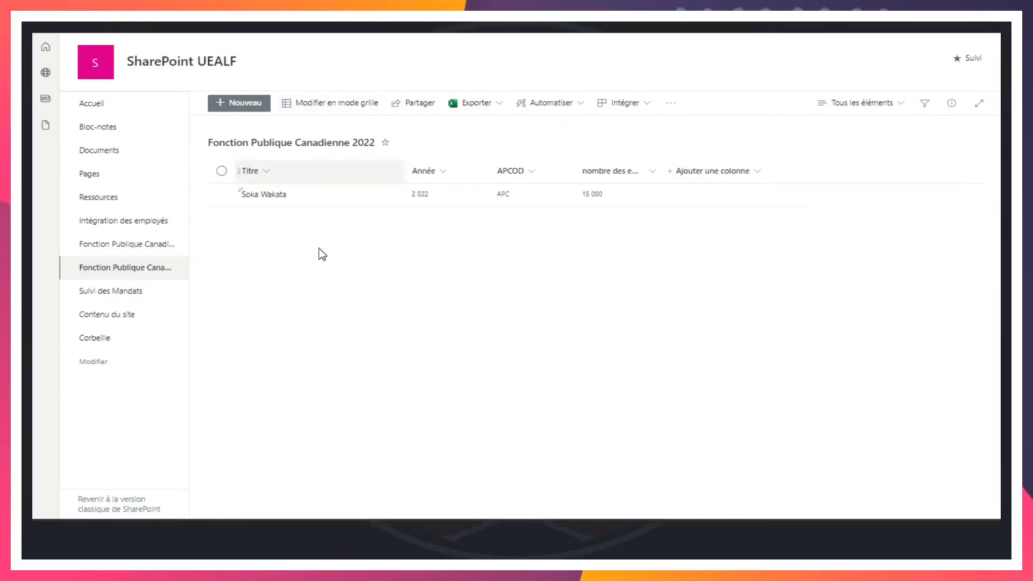
Open the list for grid editing and reorder its columns to Année, APCOD, Titre, nombre des employés, matching the Excel workbook.
left_click(319, 103)
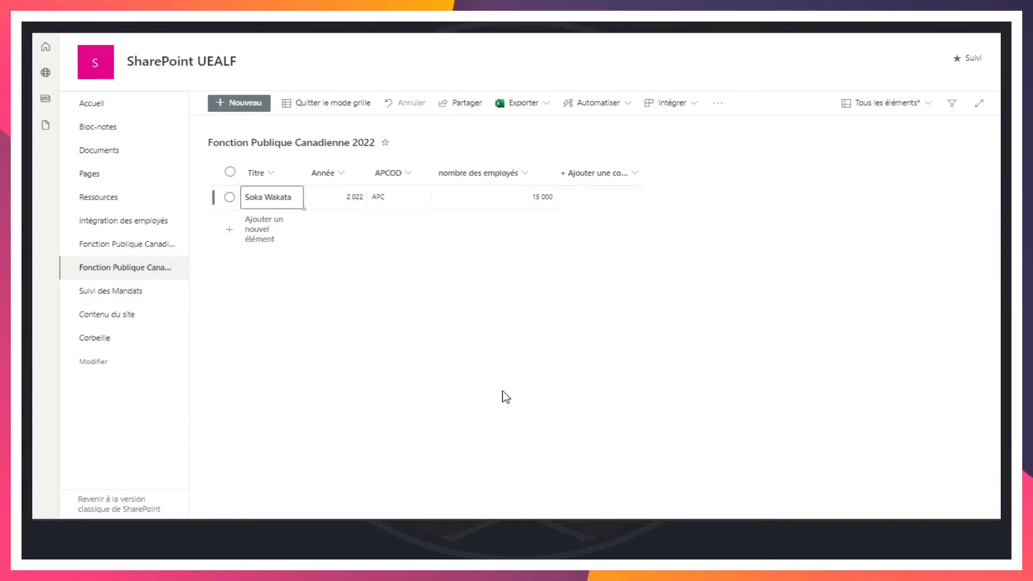
key("alt+Tab")
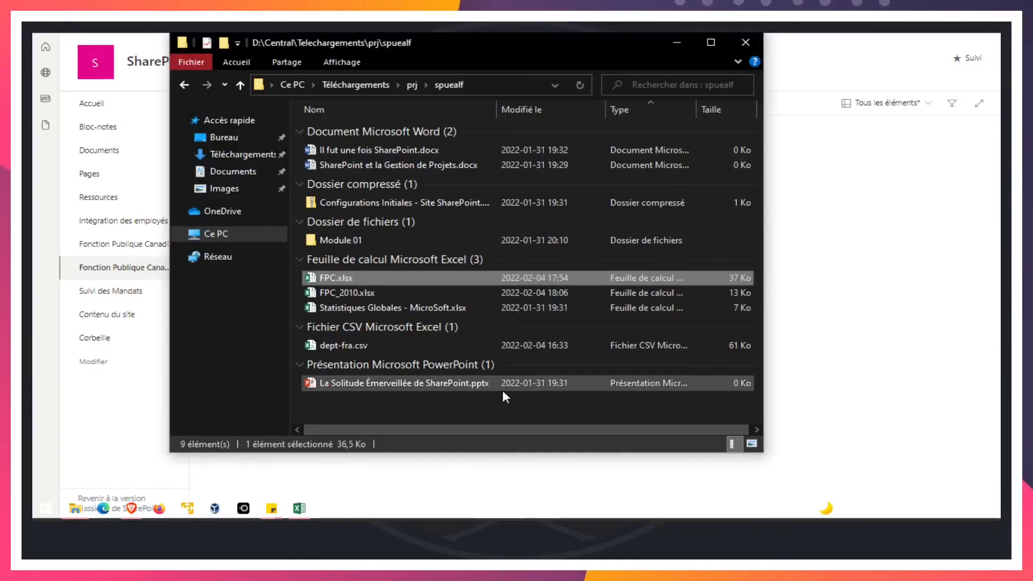
key("alt+Tab")
key("Tab")
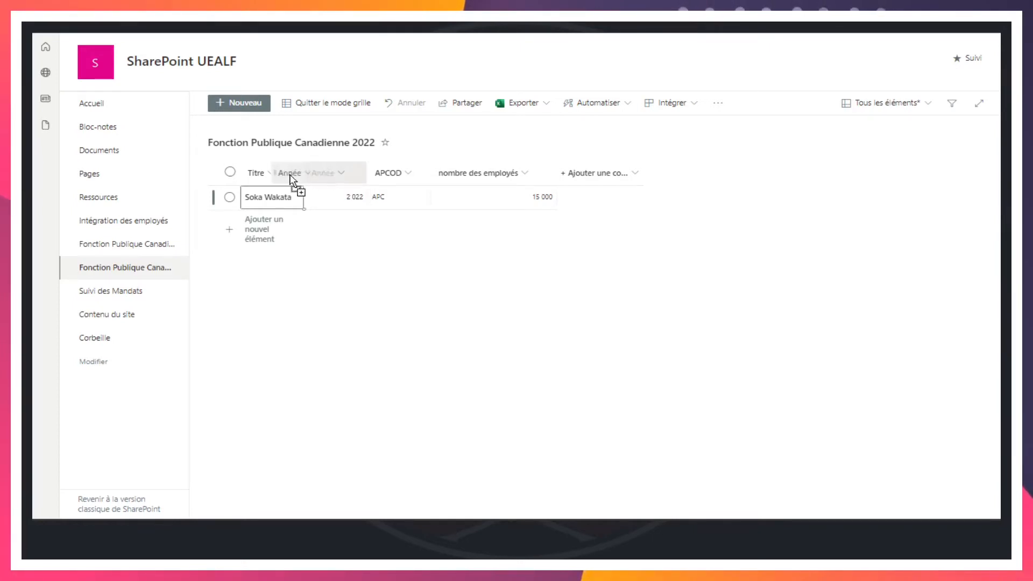
left_click_drag(267, 176, 256, 175)
left_click_drag(402, 175, 302, 173)
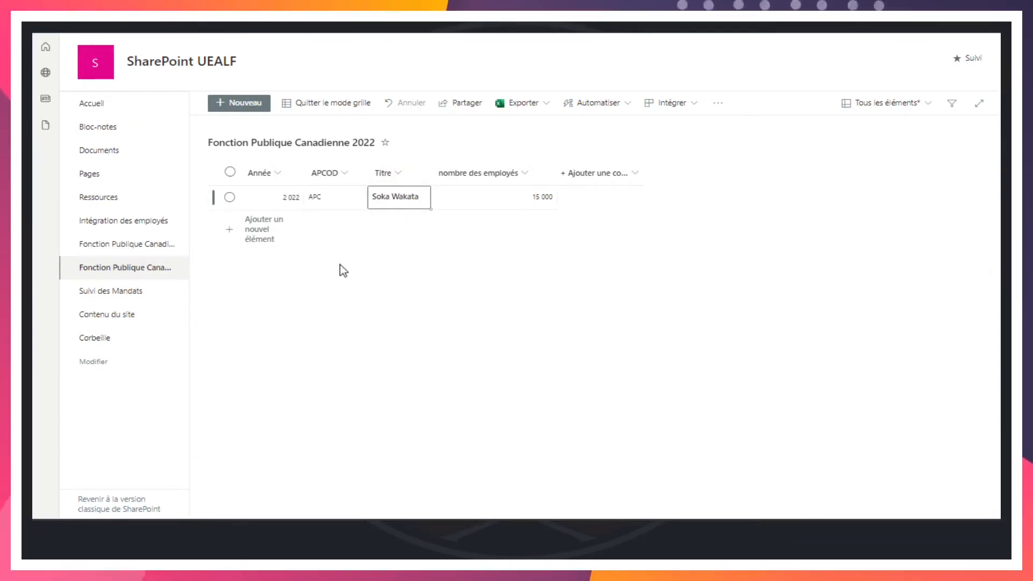
Add a list row and paste into it the Affaires mondiales Canada record copied from row 2 of FPC.xlsx in Excel.
left_click(269, 234)
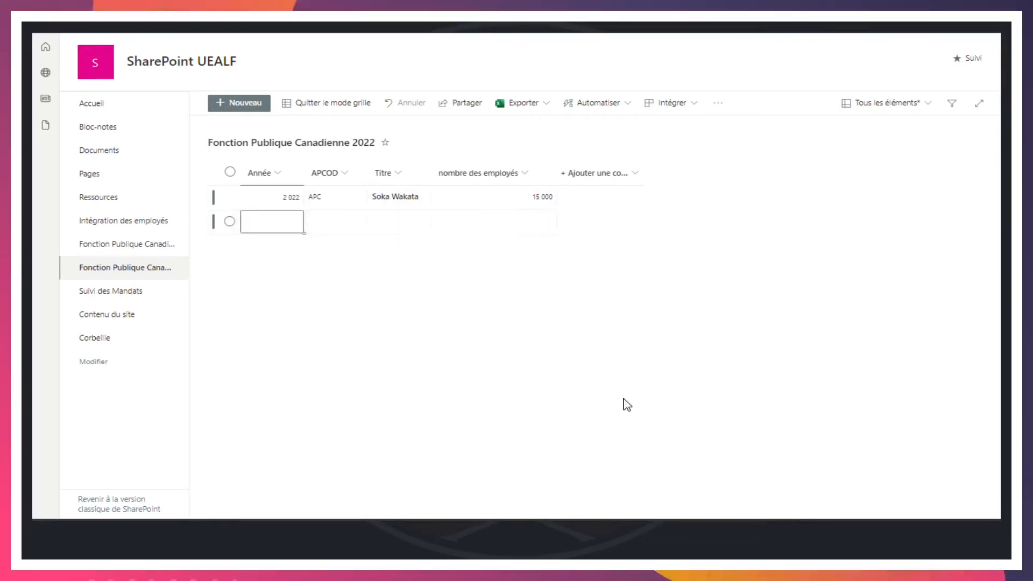
key("alt+Tab")
key("alt+Tab")
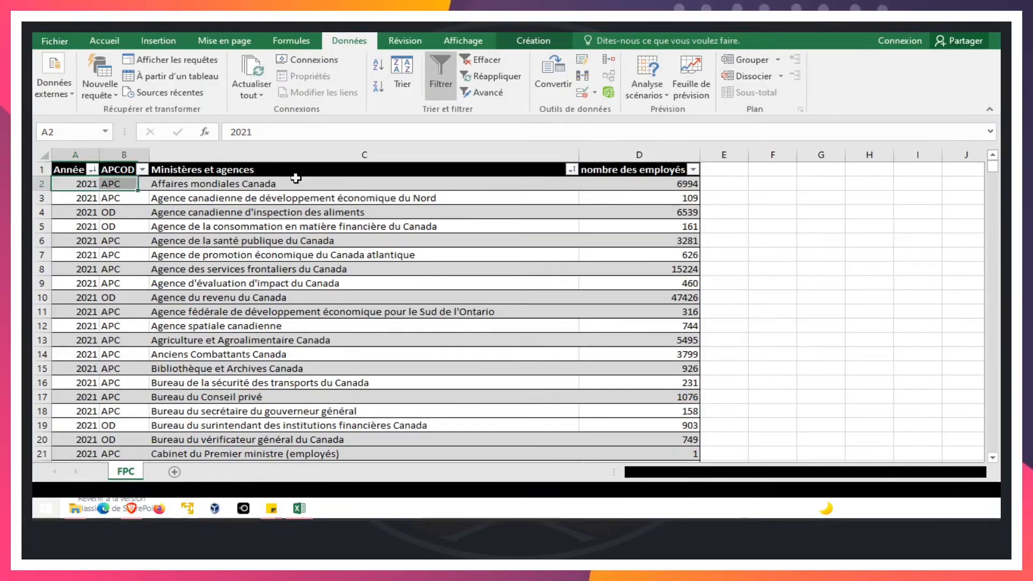
left_click(569, 183, "shift")
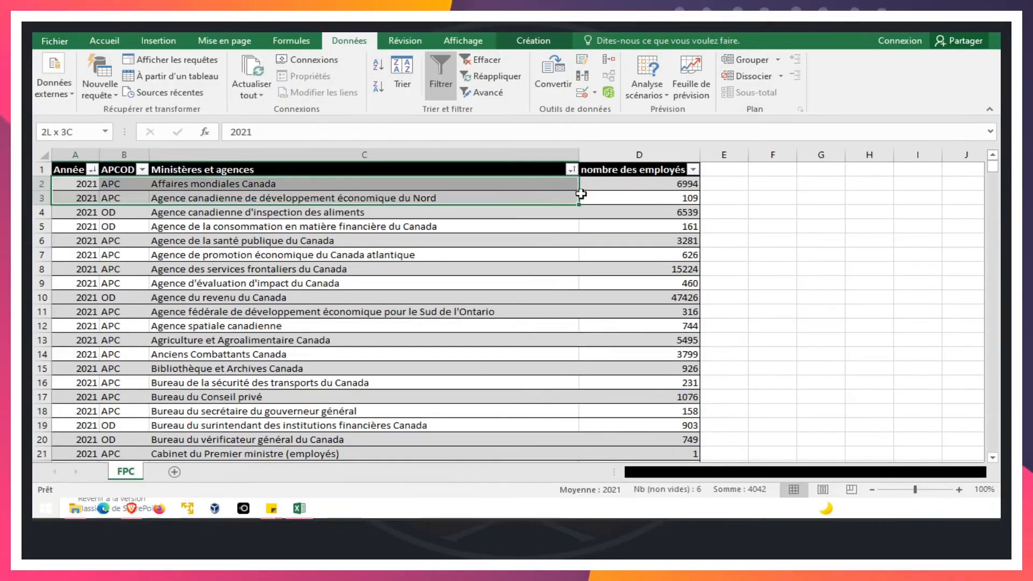
key("ctrl+c")
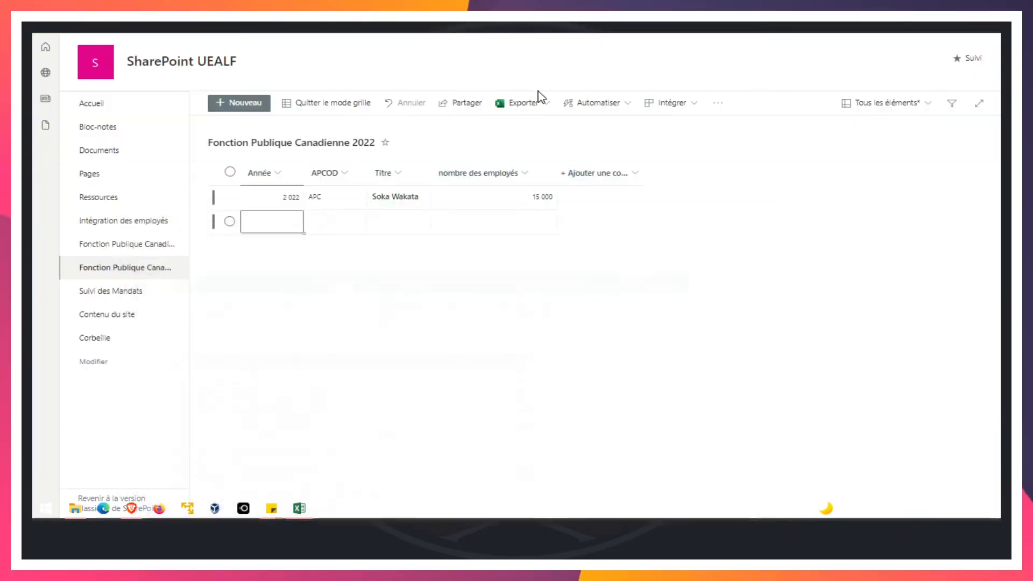
left_click(232, 226)
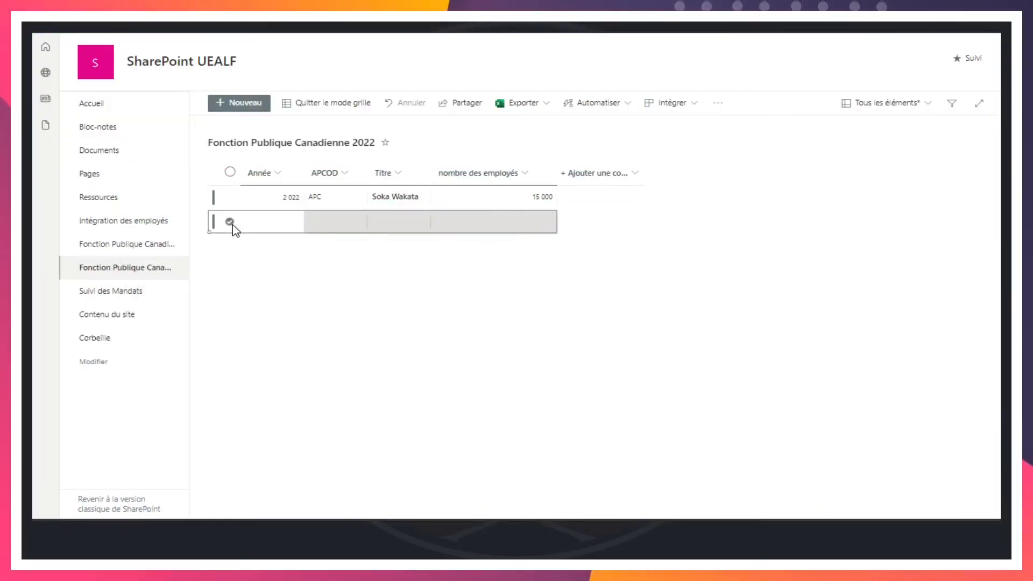
key("ctrl+v")
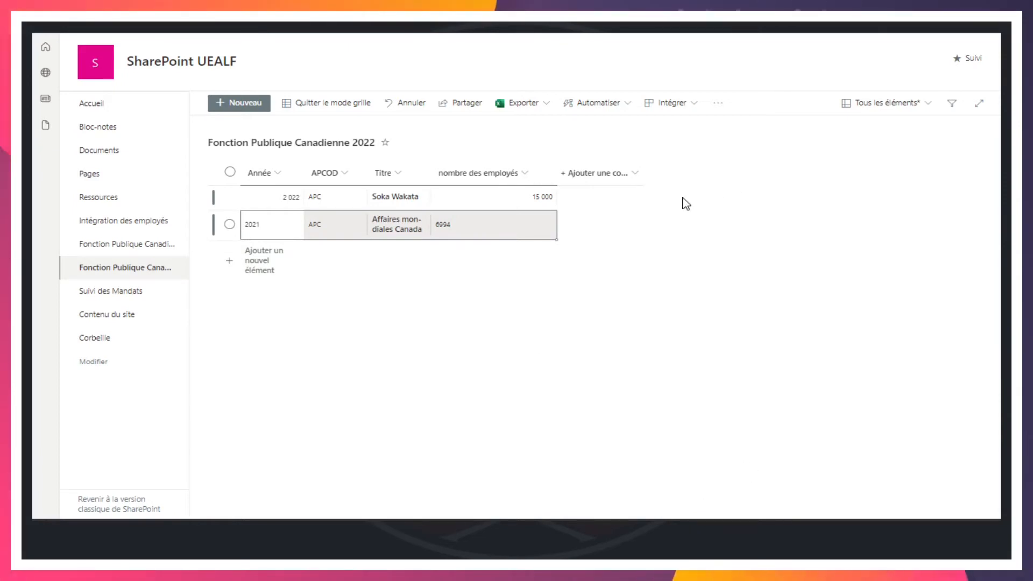
Switch to FPC.xlsx in Excel and copy the records in rows 3 to 11 across columns A to D.
key("super")
key("alt+Tab")
key("alt+Tab")
key("alt+Tab")
key("alt+Tab")
key("alt+Tab")
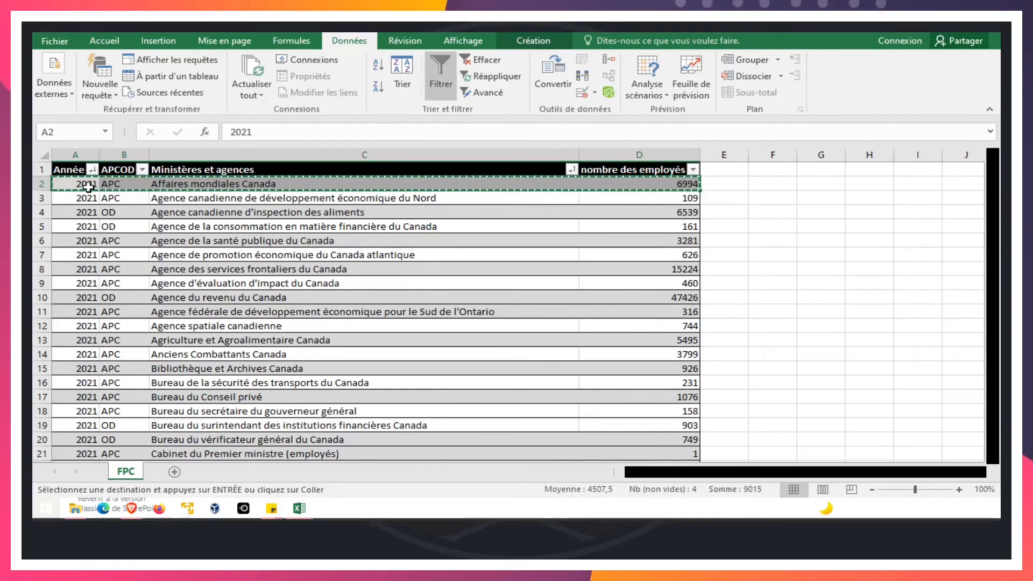
left_click_drag(63, 197, 658, 305)
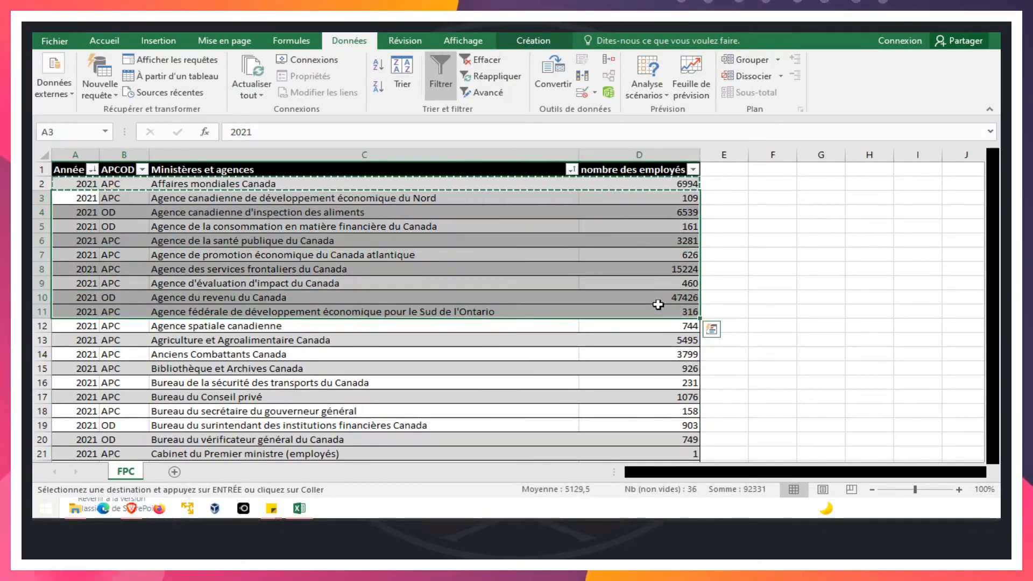
key("ctrl+c")
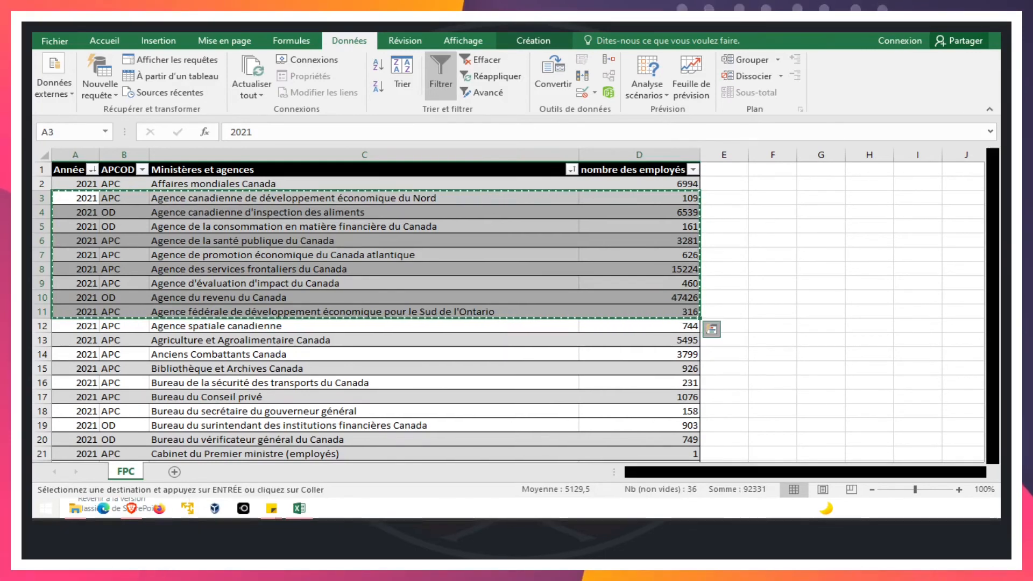
left_click(711, 329)
Switch back to the SharePoint list and paste the copied Excel records starting at a new row below Affaires mondiales Canada.
key("alt+Tab")
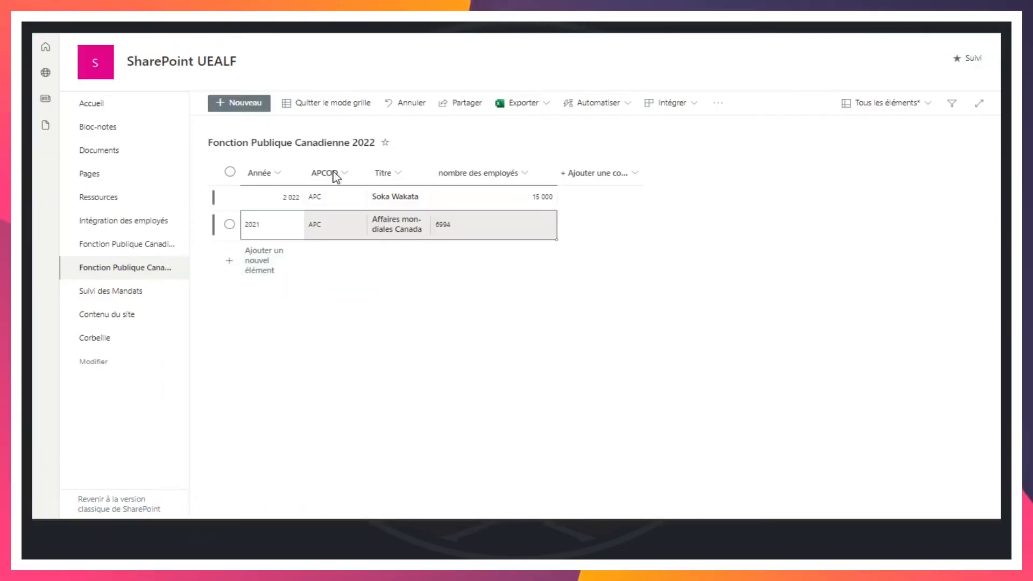
left_click(260, 265)
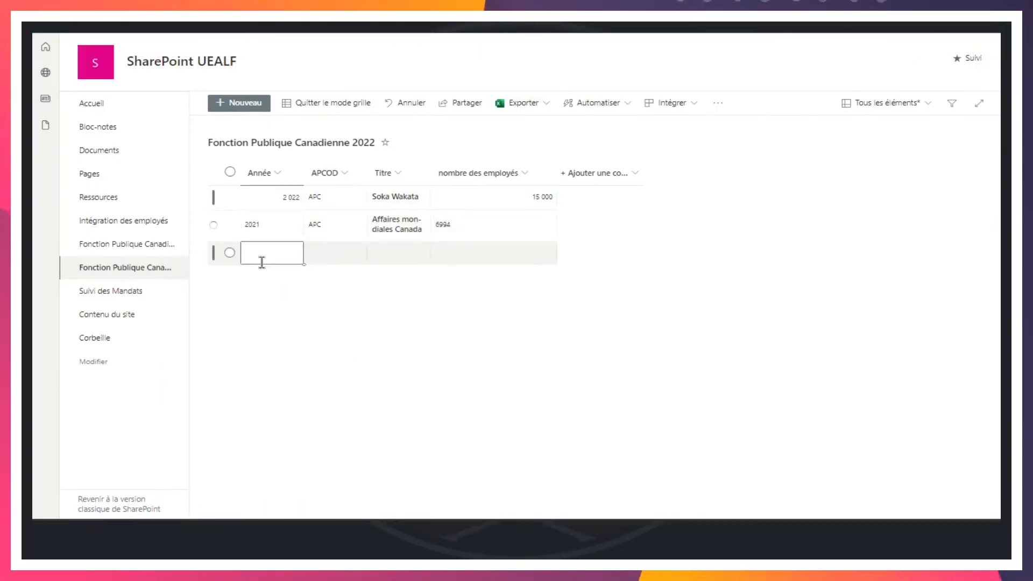
left_click(230, 252)
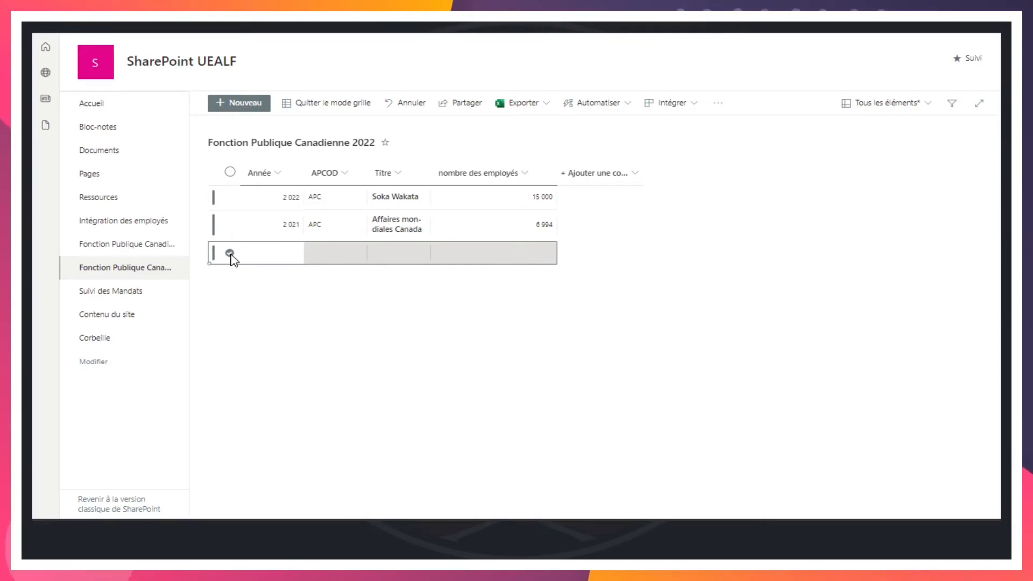
key("ctrl+v")
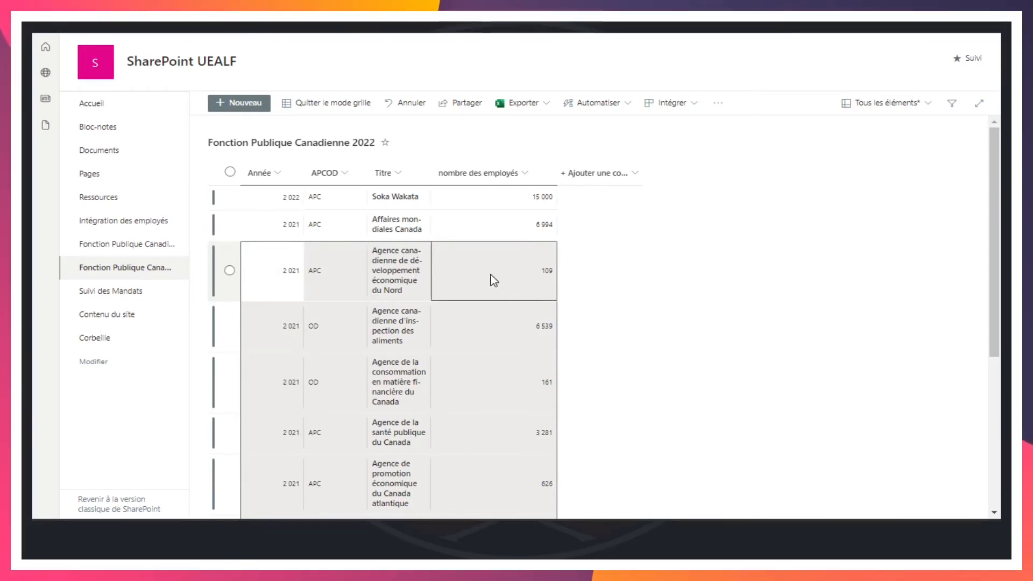
Review the pasted agency records across all four columns, from the first pasted row to the end of the list.
scroll(530, 294, "down", 4)
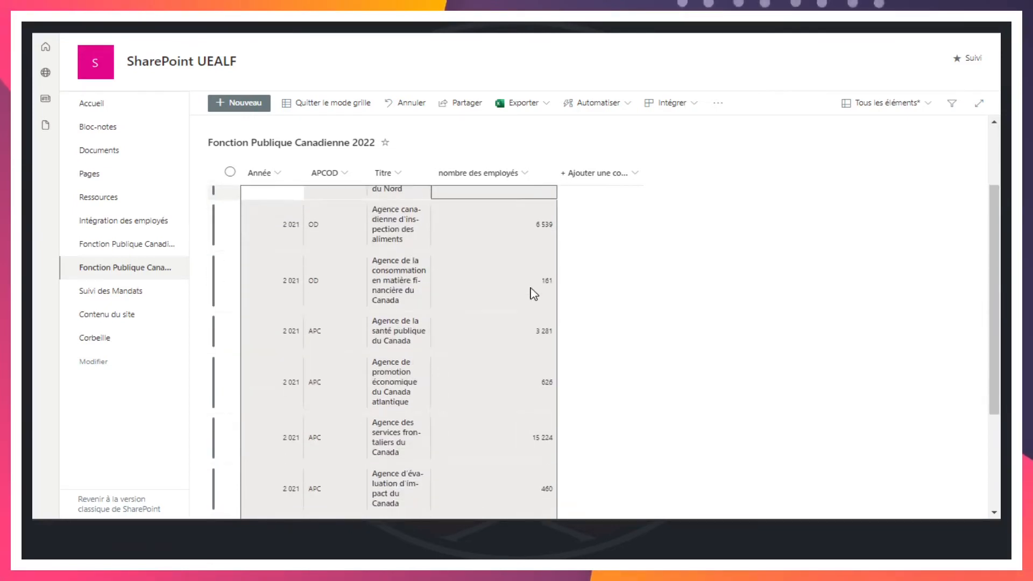
scroll(530, 294, "down", 2)
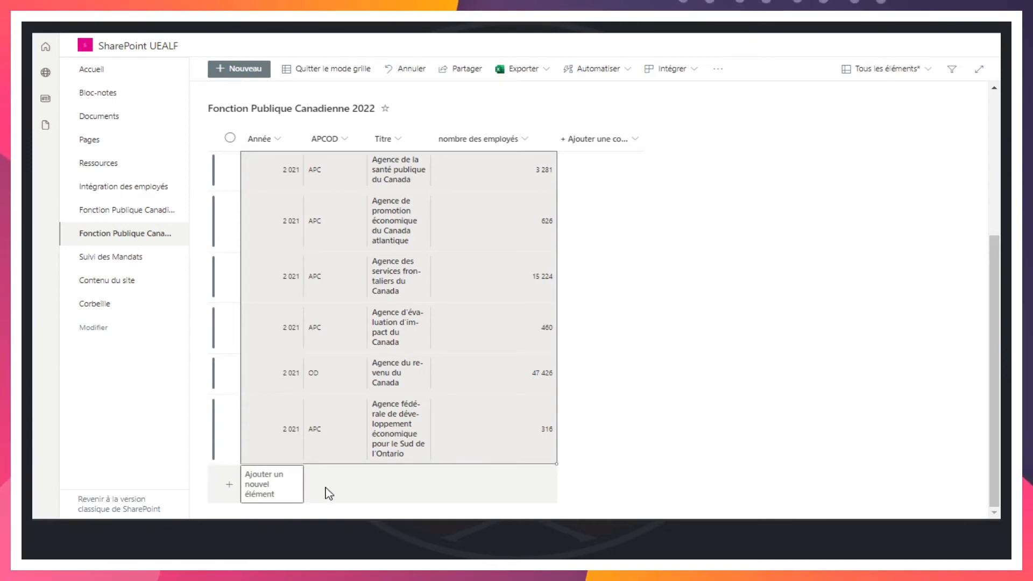
scroll(414, 490, "up", 3)
left_click(352, 283)
left_click(494, 266)
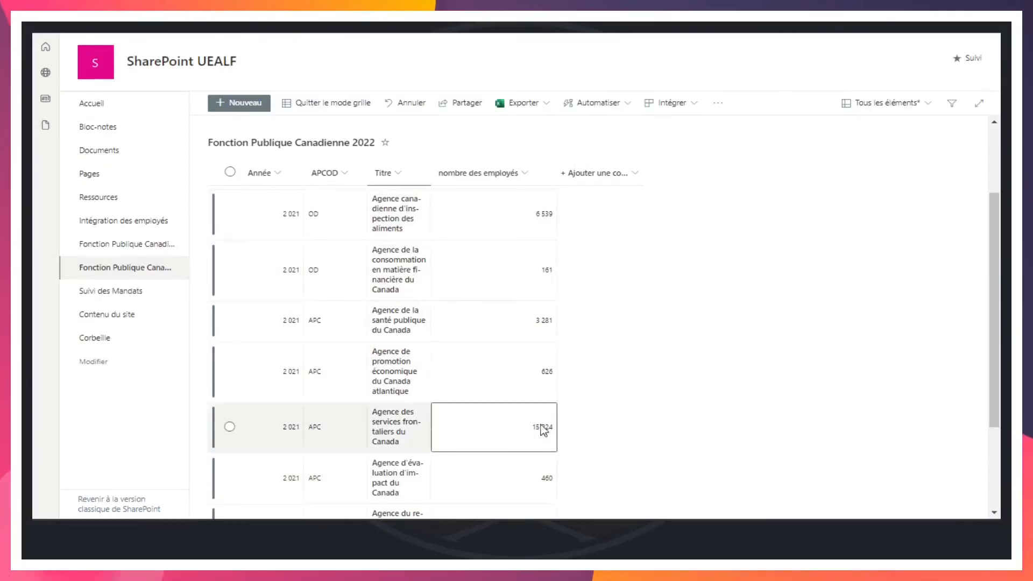
scroll(530, 374, "down", 1)
scroll(533, 380, "down", 3)
left_click(533, 380)
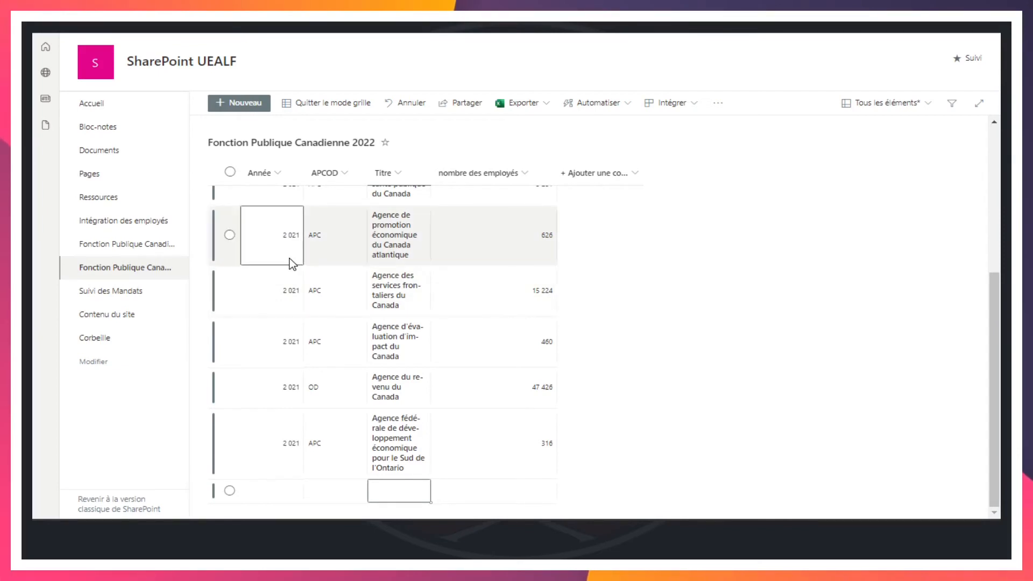
Fill the Année value 2022 from the first row down through every record to Agence fédérale de développement économique pour le Sud de l'Ontario.
scroll(293, 262, "up", 5)
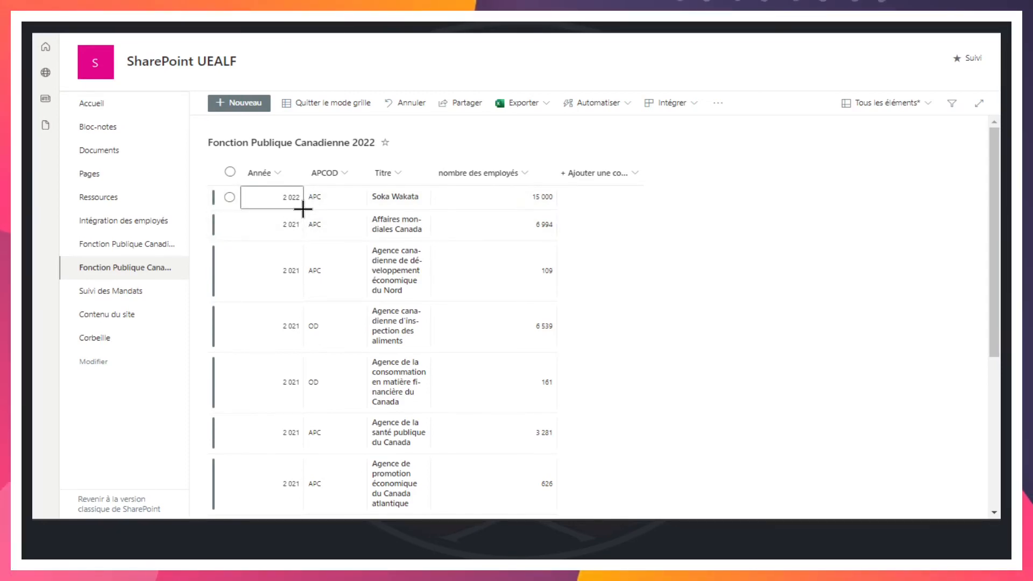
left_click_drag(303, 209, 302, 422)
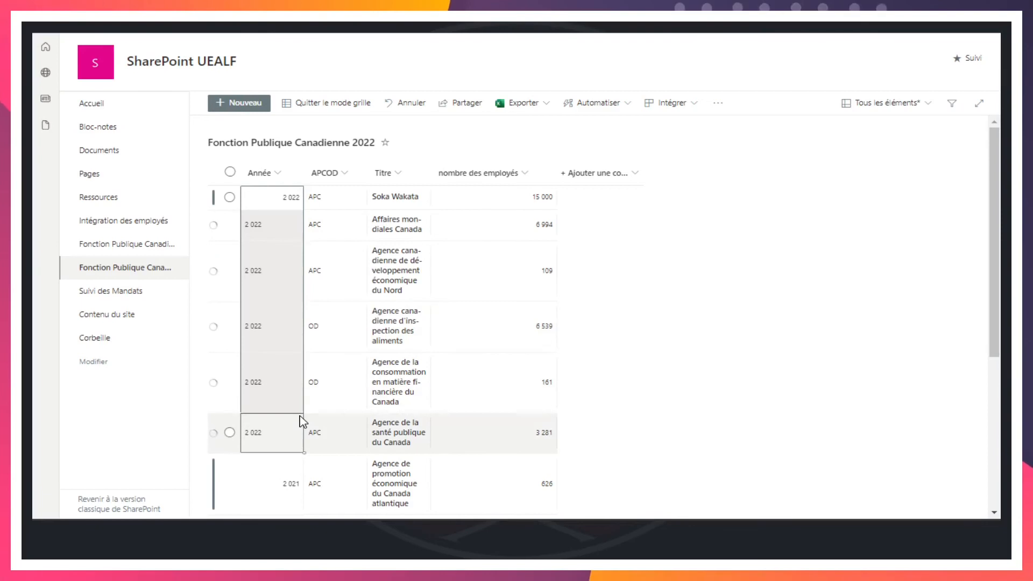
scroll(302, 421, "down", 3)
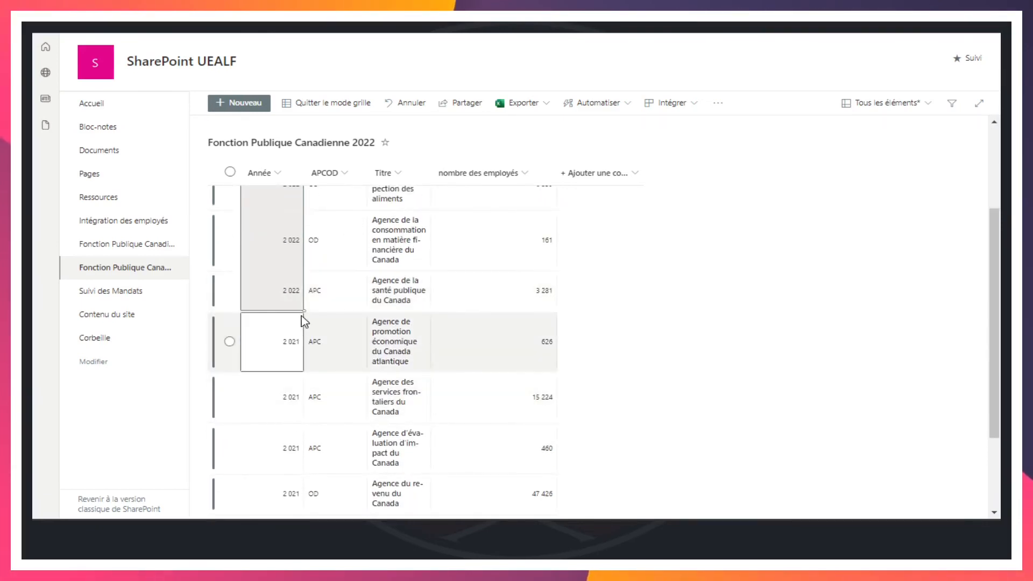
left_click_drag(303, 310, 304, 426)
scroll(294, 450, "down", 3)
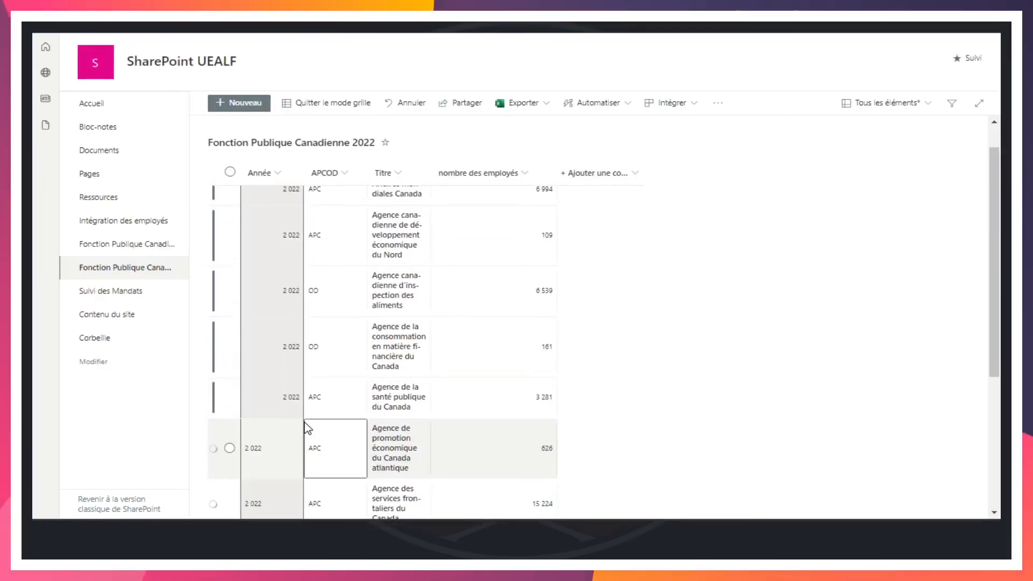
left_click(505, 281)
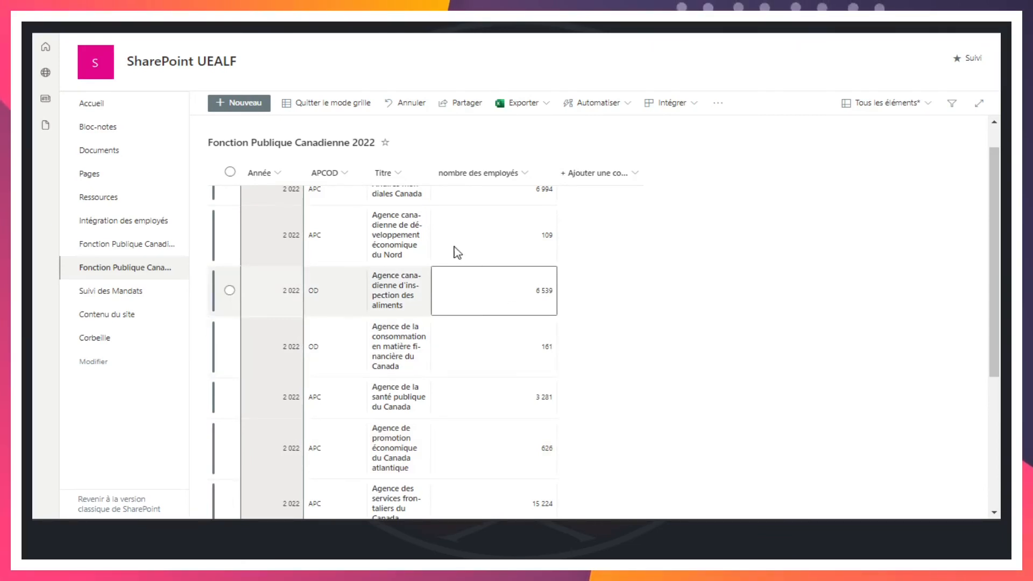
Check the Année column down to the last record and exit grid editing of the list.
scroll(389, 392, "up", 1)
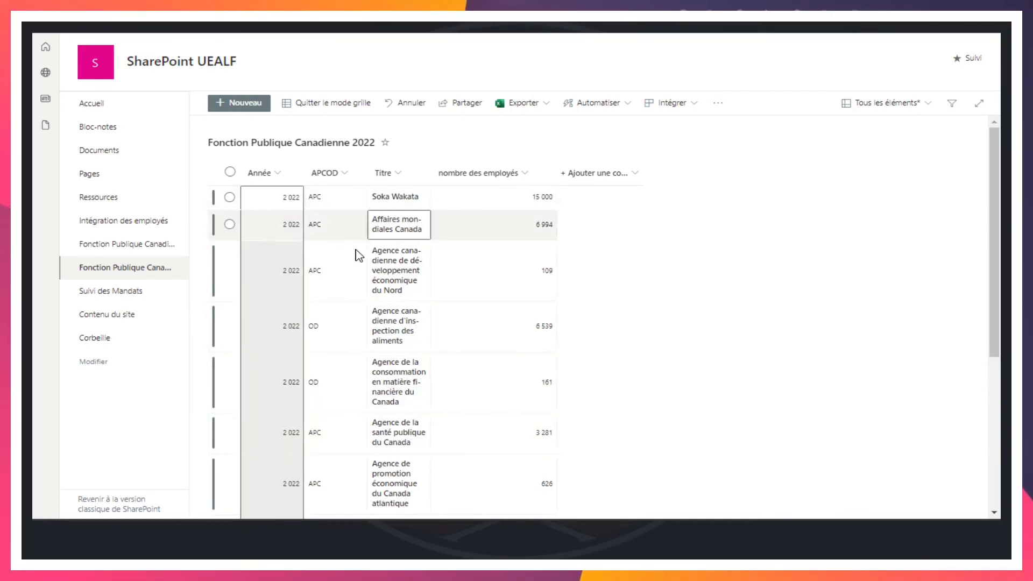
scroll(479, 371, "down", 5)
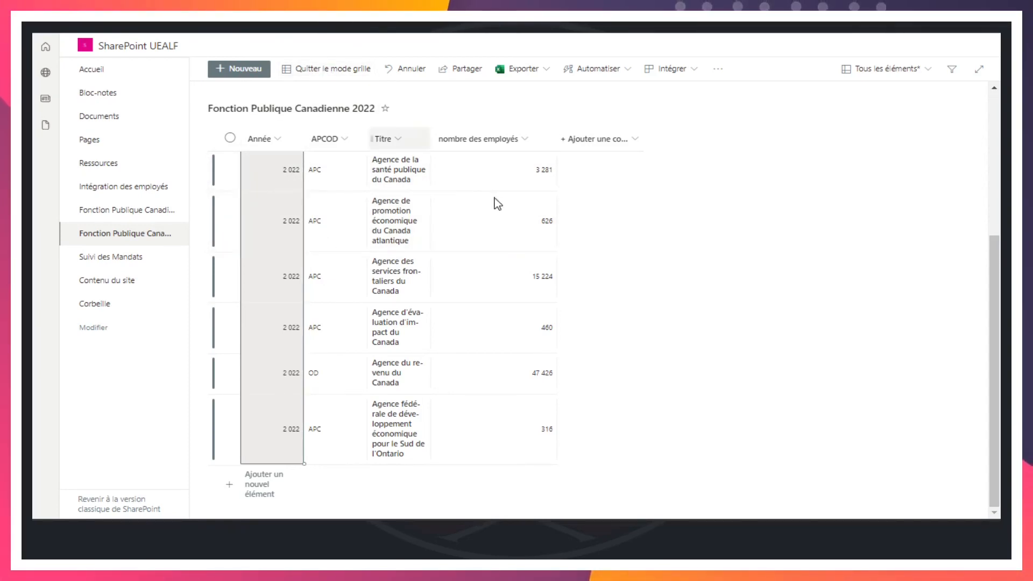
left_click(500, 239)
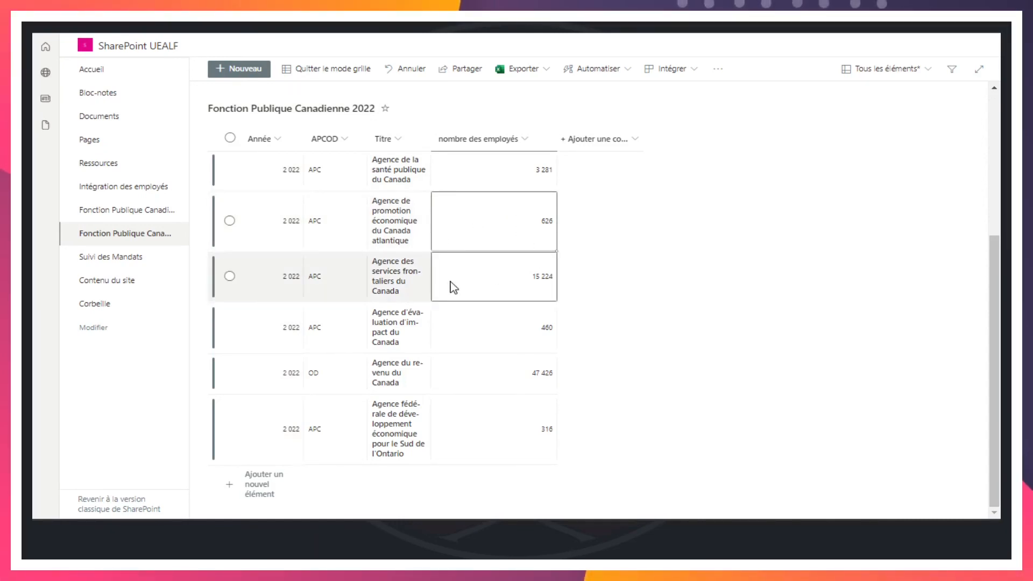
left_click(397, 270)
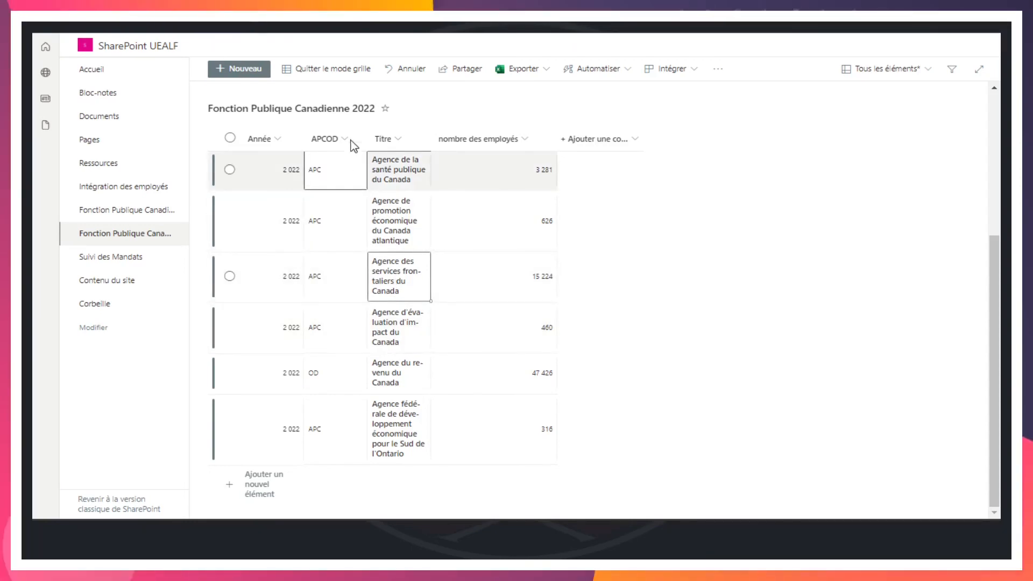
left_click(327, 72)
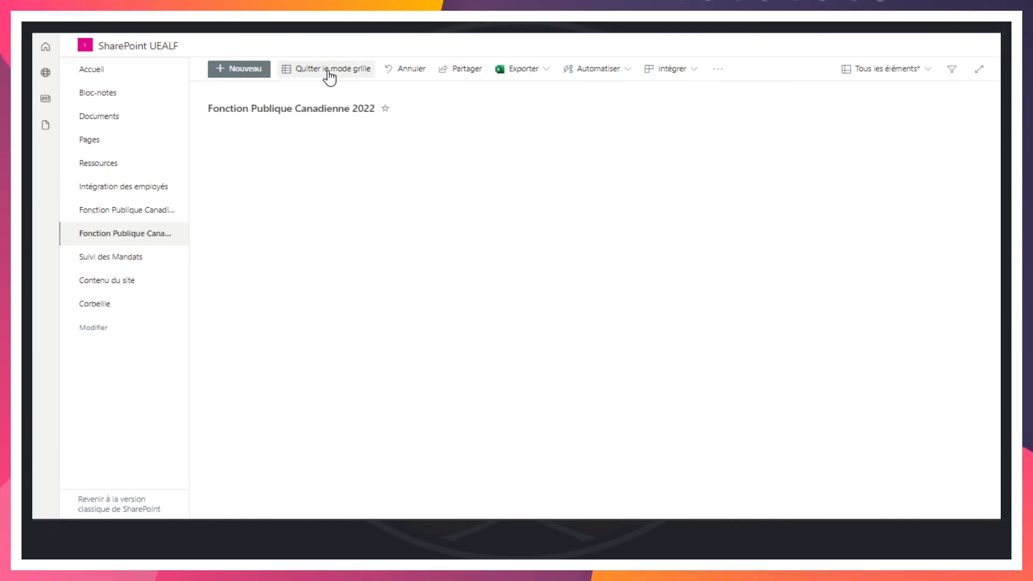